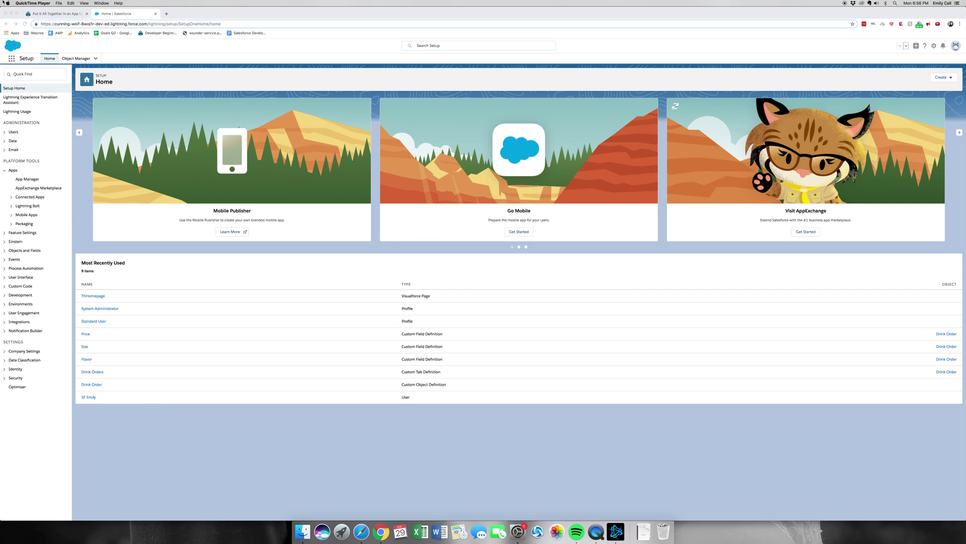
- Find App Manager through Setup Quick Find and open its list of 17 apps
left_click(53, 14)
scroll(525, 243, "down", 2)
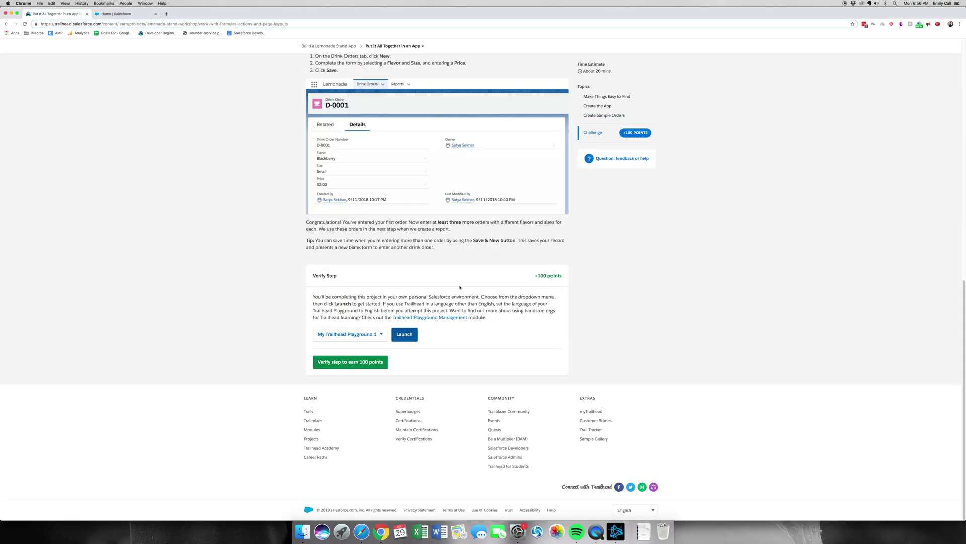
scroll(459, 285, "up", 10)
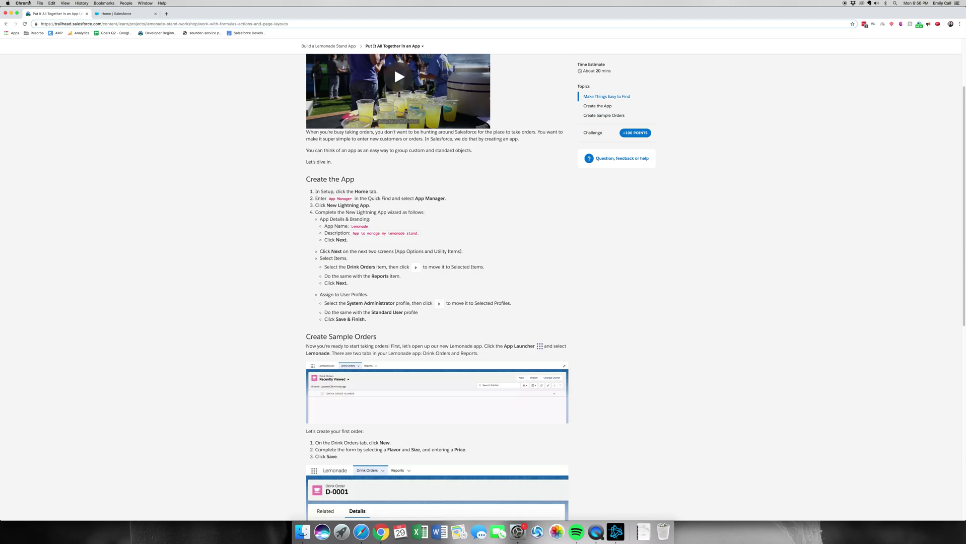
left_click(115, 14)
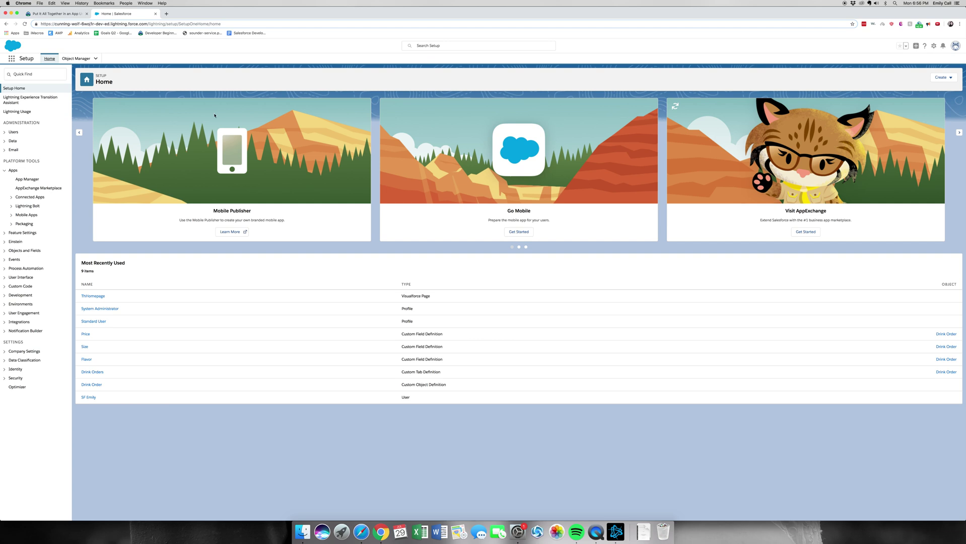
left_click(51, 74)
type("A")
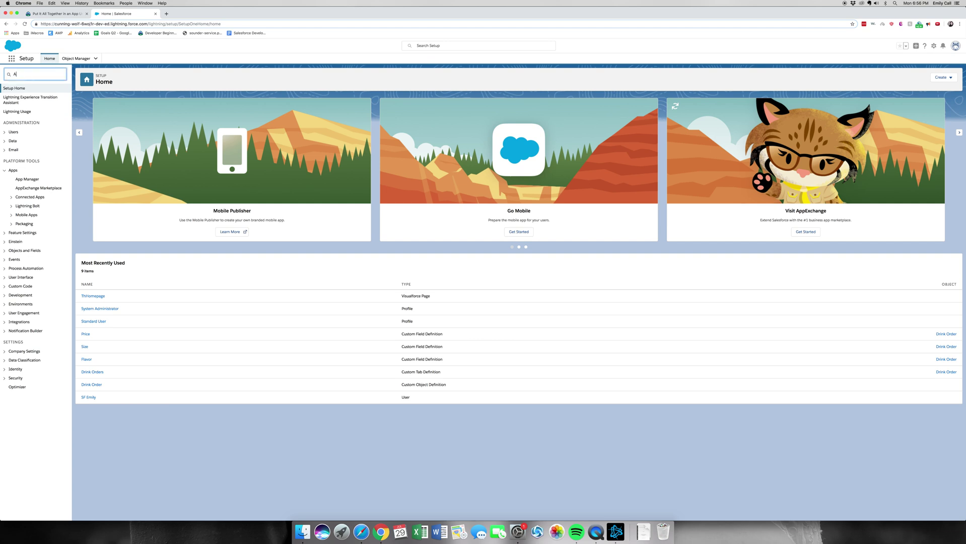
type("pp Manag")
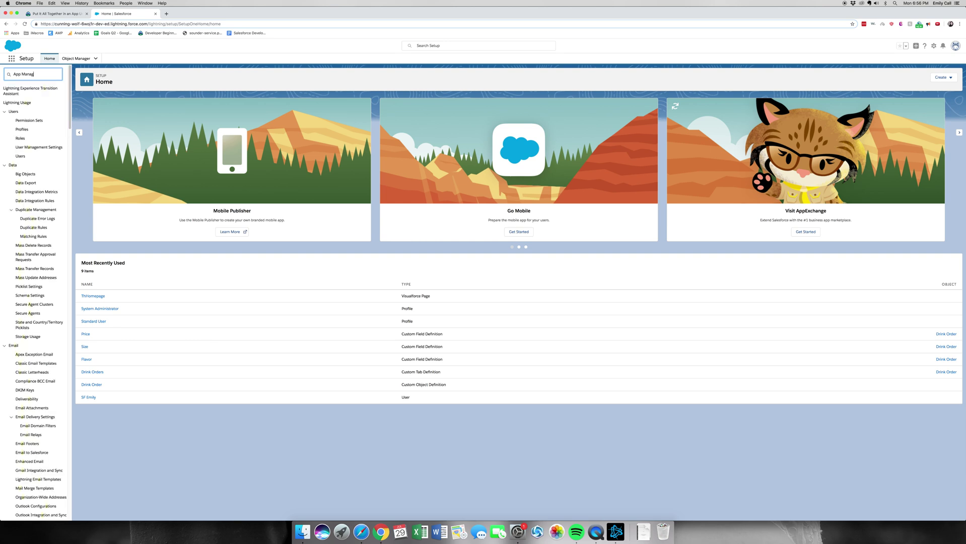
type("er")
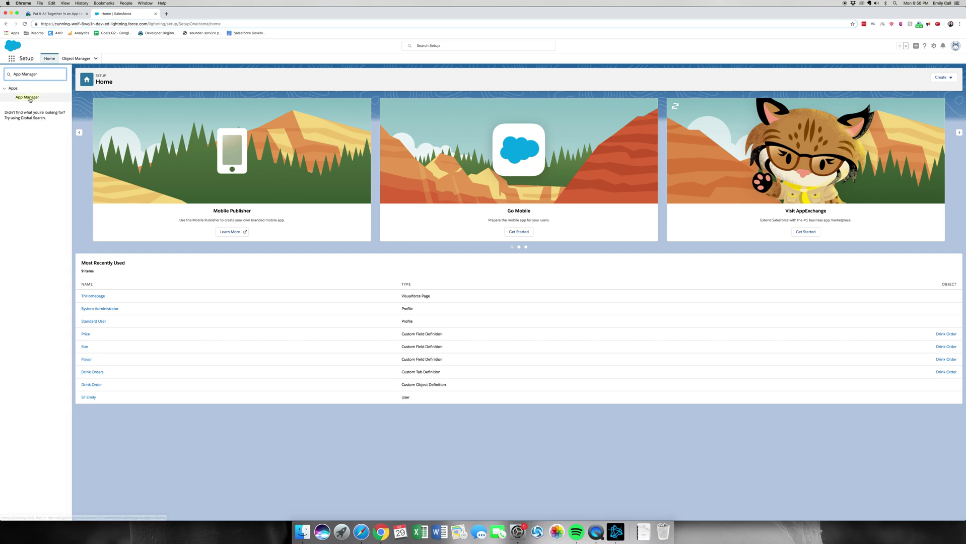
left_click(27, 98)
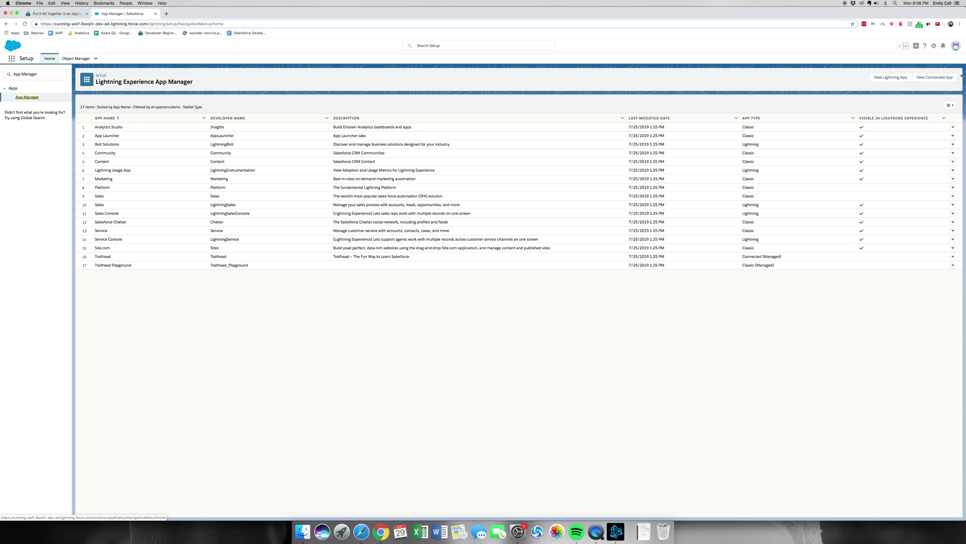
- Create a new Lightning app named Lemonade, described 'App to manage my lemonade stand'
left_click(890, 77)
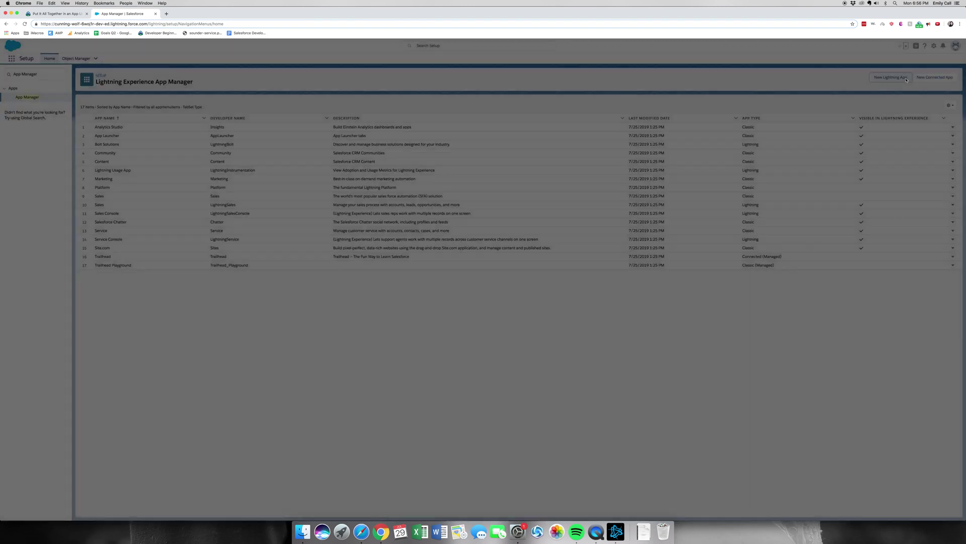
left_click(444, 169)
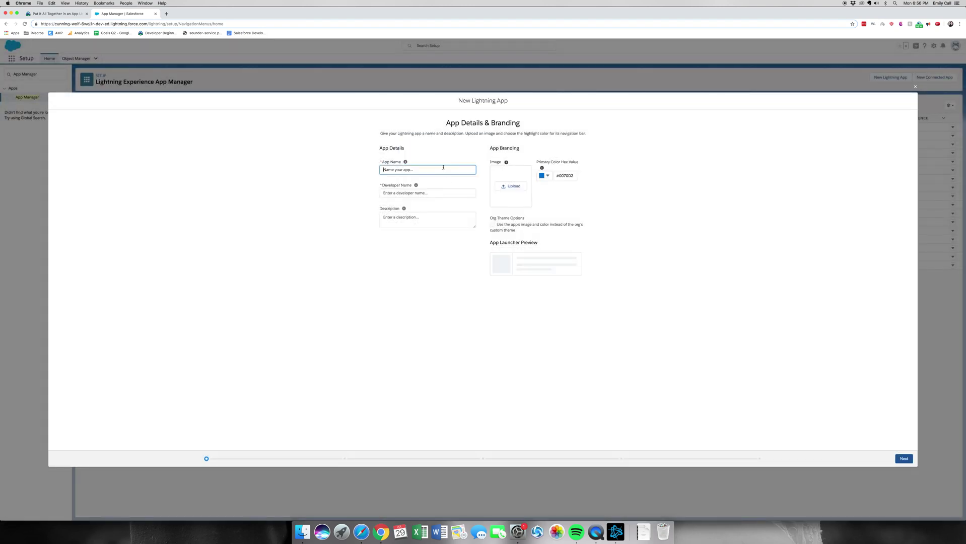
type("Lemonade")
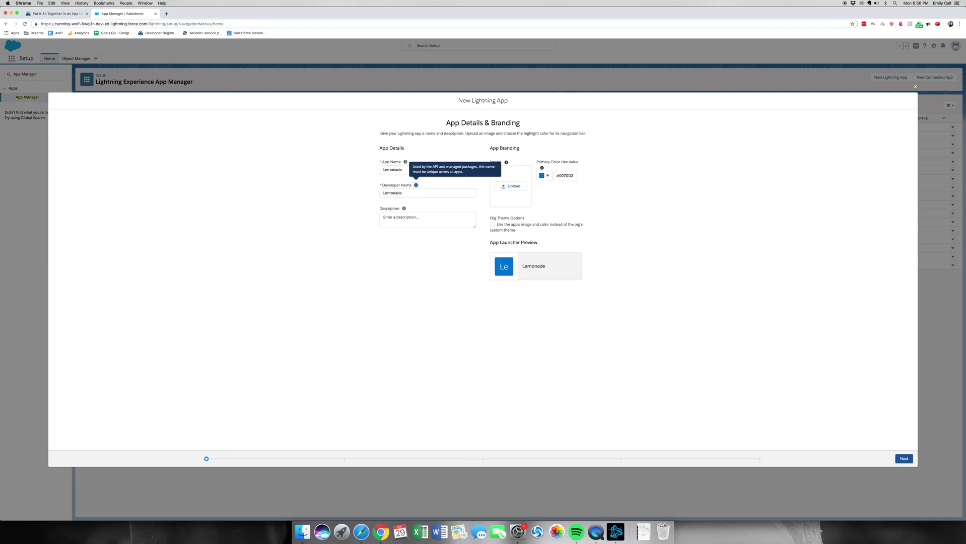
left_click(427, 192)
left_click(427, 219)
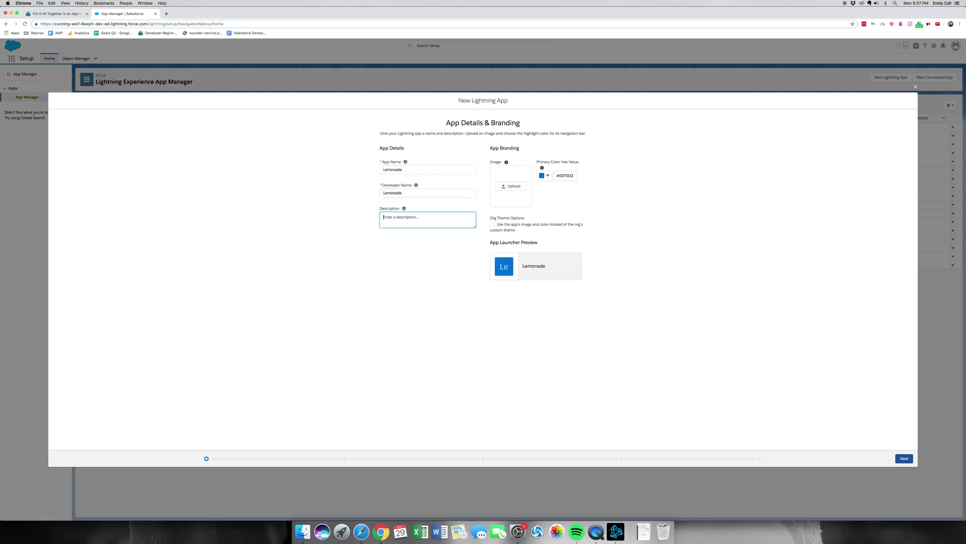
type("A")
type("ad")
key("BackSpace")
key("BackSpace")
key("BackSpace")
key("BackSpace")
key("BackSpace")
type("anage my lemonade stand")
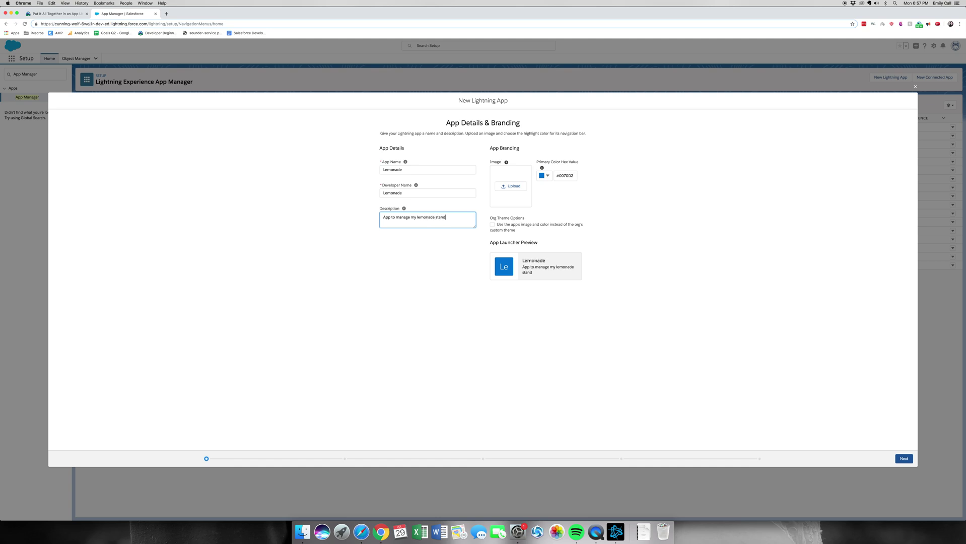
- Keep the default app options and skip utility items to reach Navigation Items
left_click(904, 458)
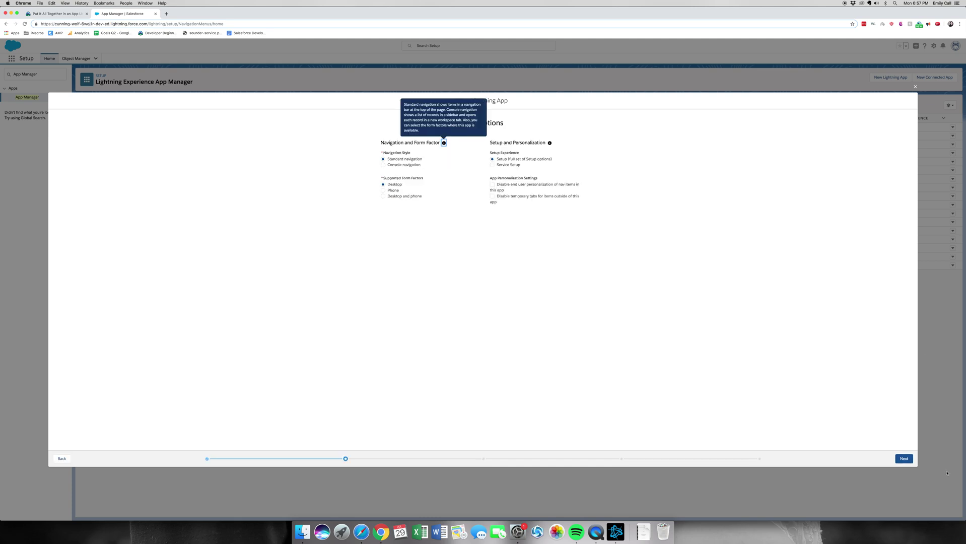
left_click(905, 458)
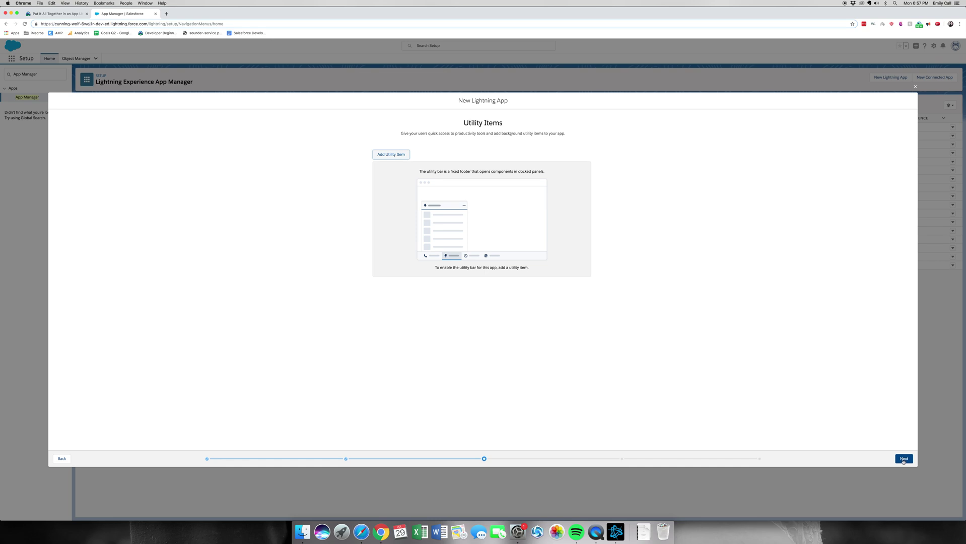
left_click(904, 459)
- Add Drink Orders and Reports as Lemonade's navigation items, then continue to User Profiles
left_click(403, 161)
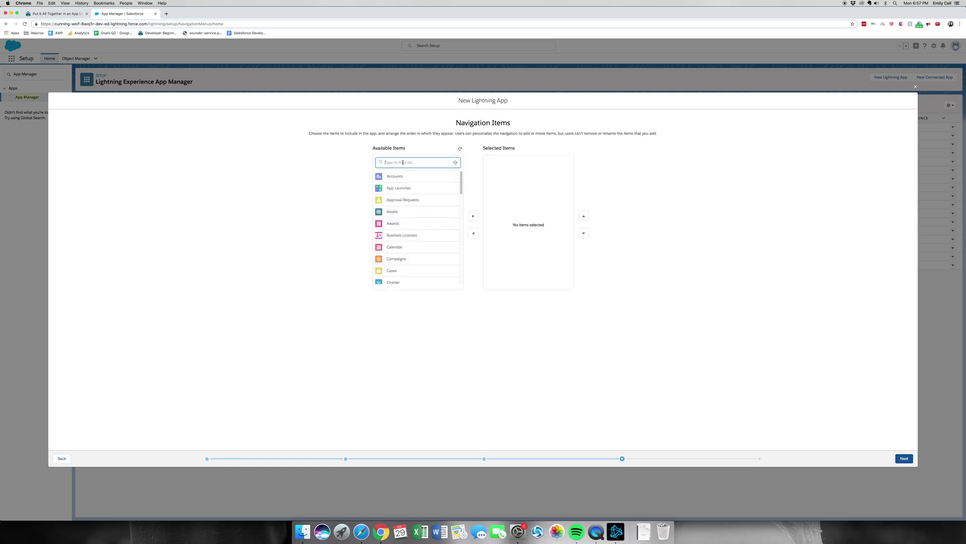
type("Dri")
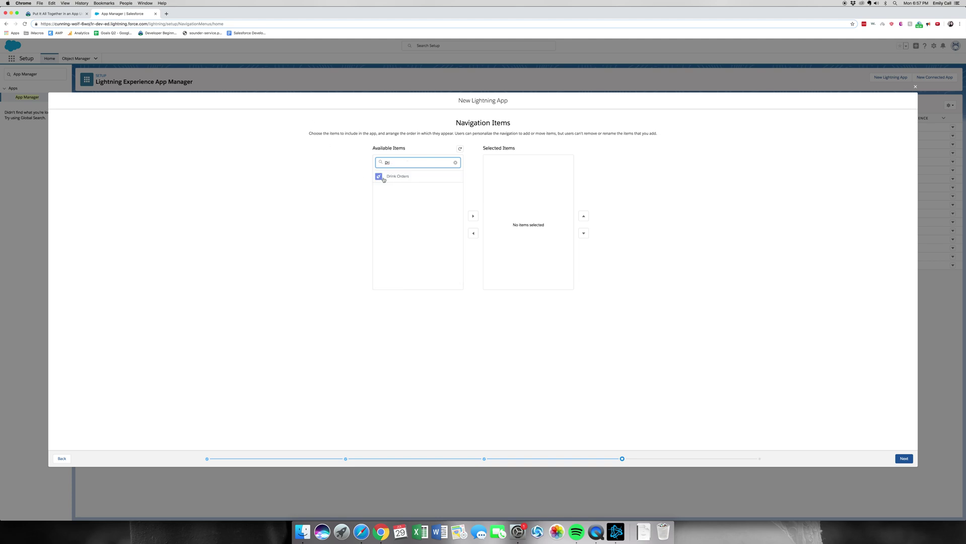
left_click(382, 177)
left_click(473, 217)
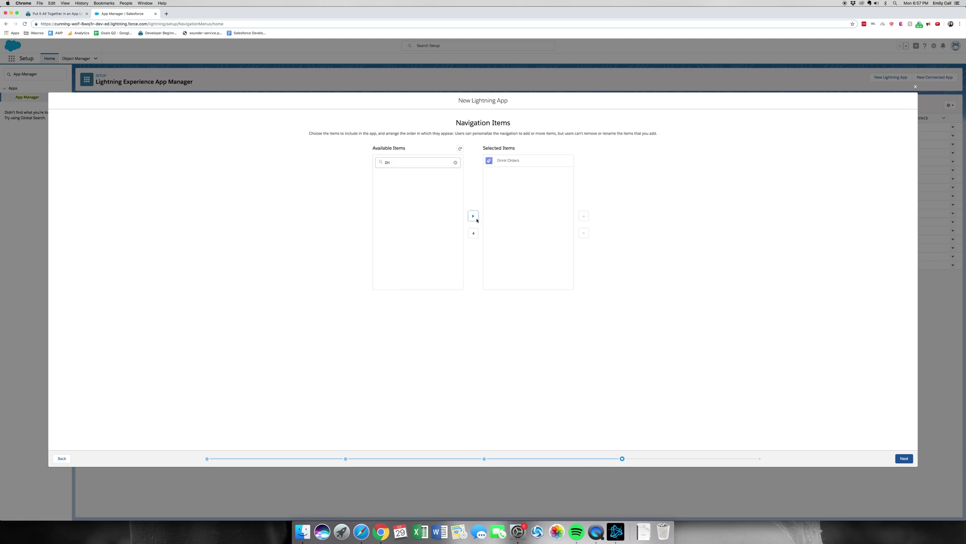
double_click(427, 165)
type("epo")
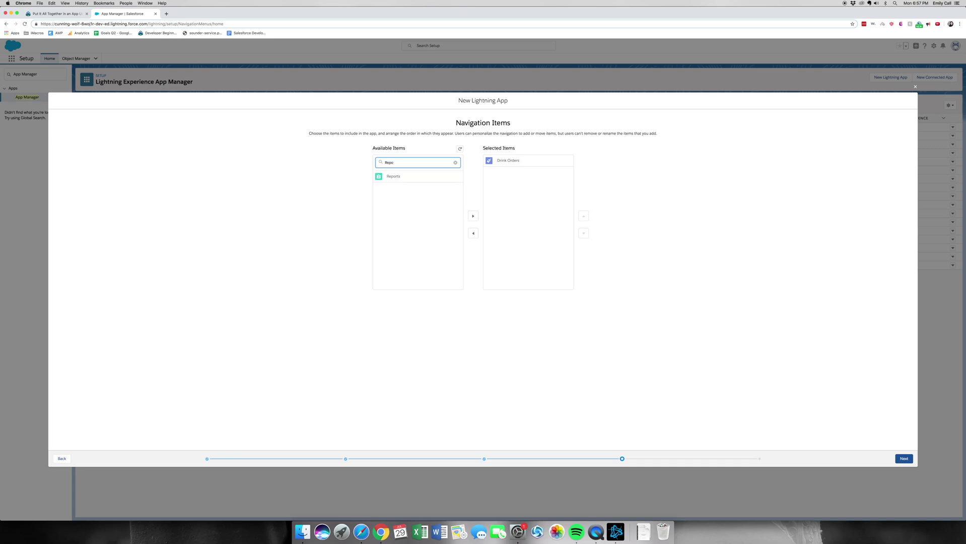
left_click(418, 178)
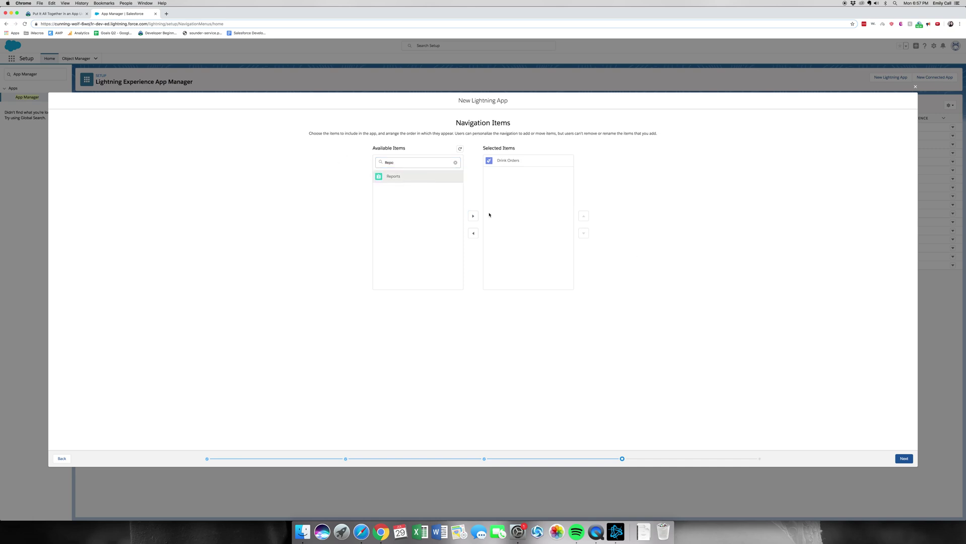
left_click(474, 218)
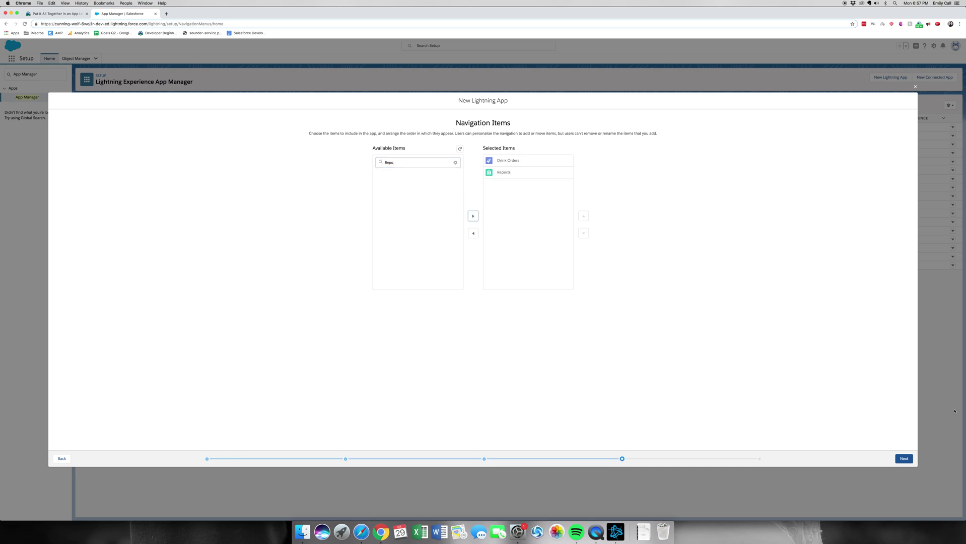
left_click(904, 459)
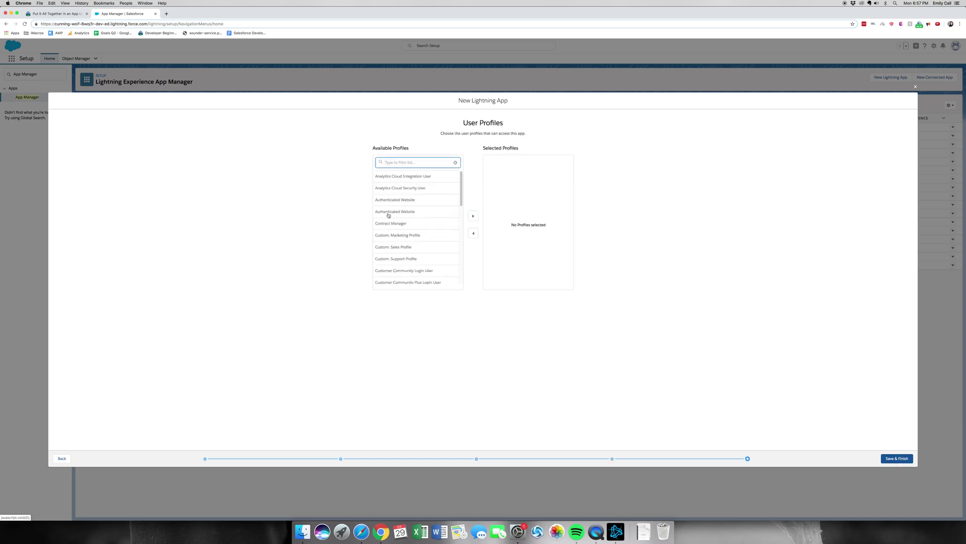
type("Sys")
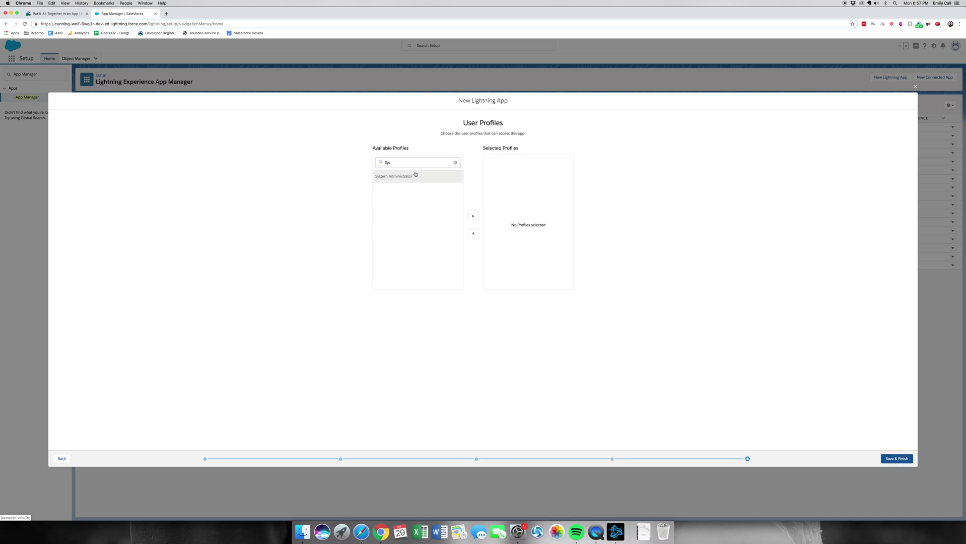
- Grant System Administrator and Standard User access to Lemonade and save the app
left_click(474, 215)
left_click(431, 163)
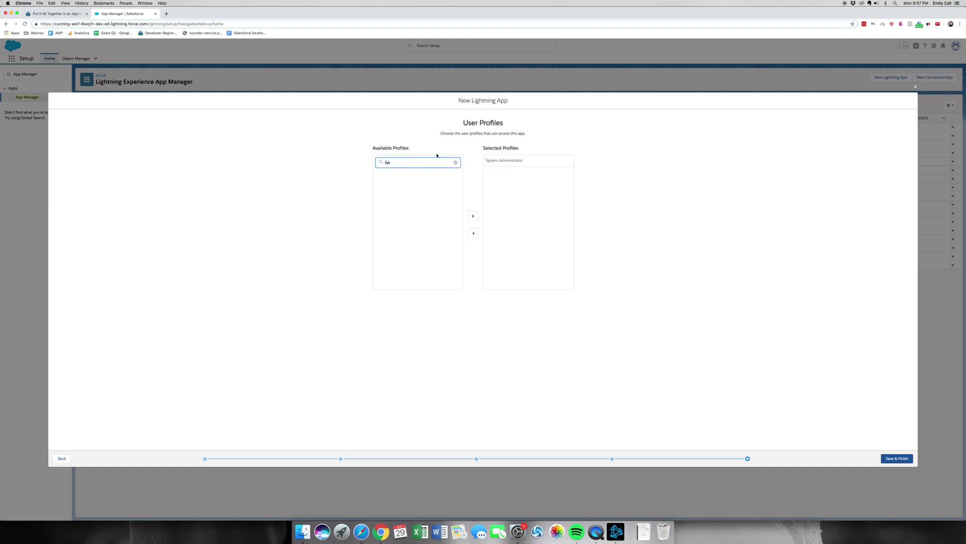
type("tan")
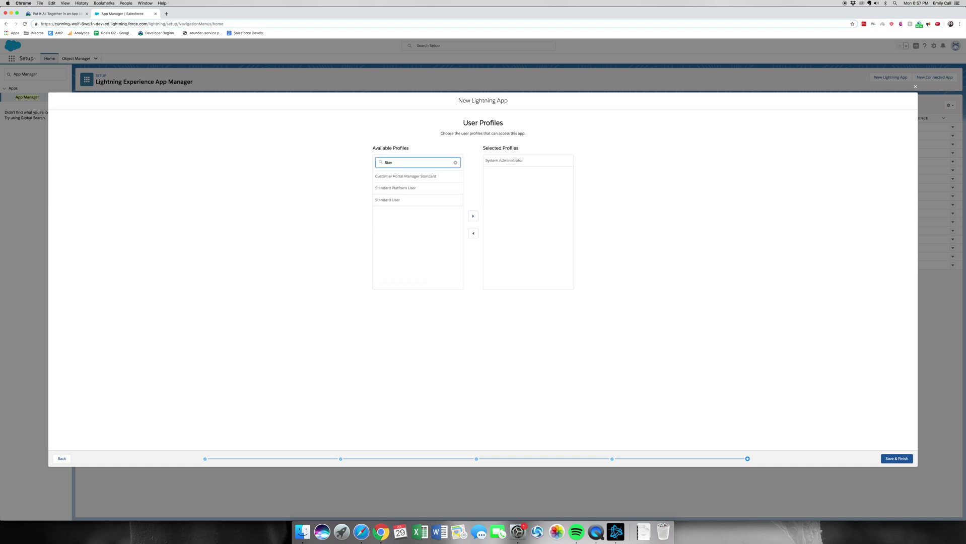
left_click(388, 199)
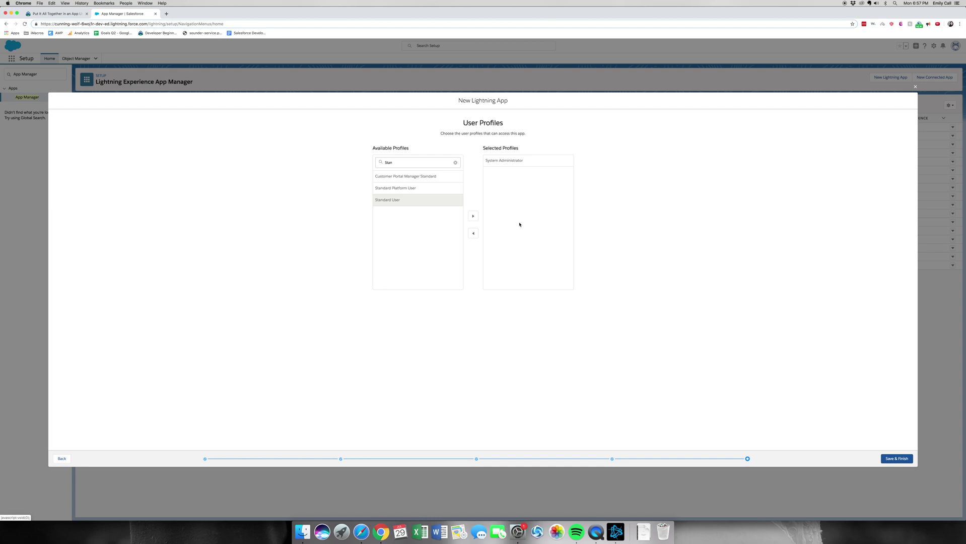
left_click(474, 216)
left_click(897, 459)
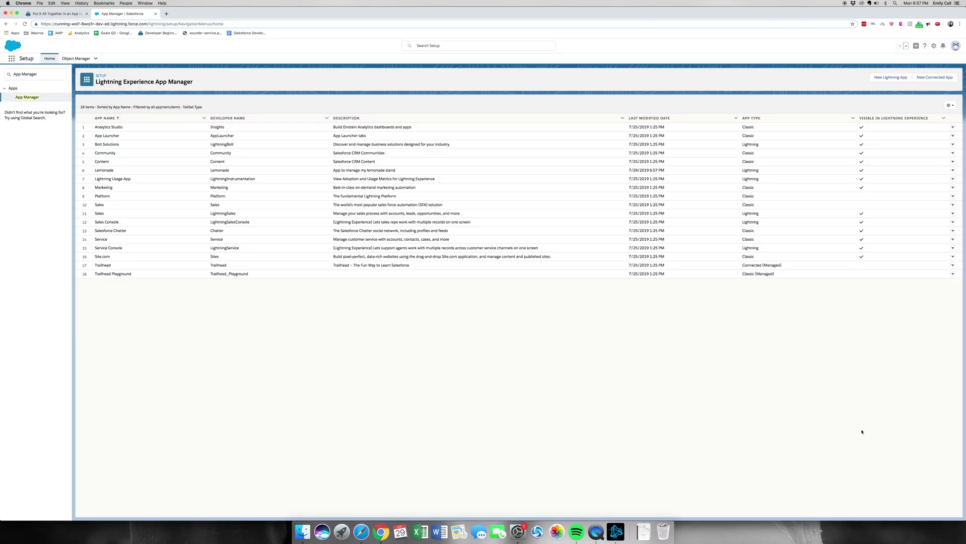
- Launch the Lemonade app from the App Launcher and start a new drink order
left_click(11, 58)
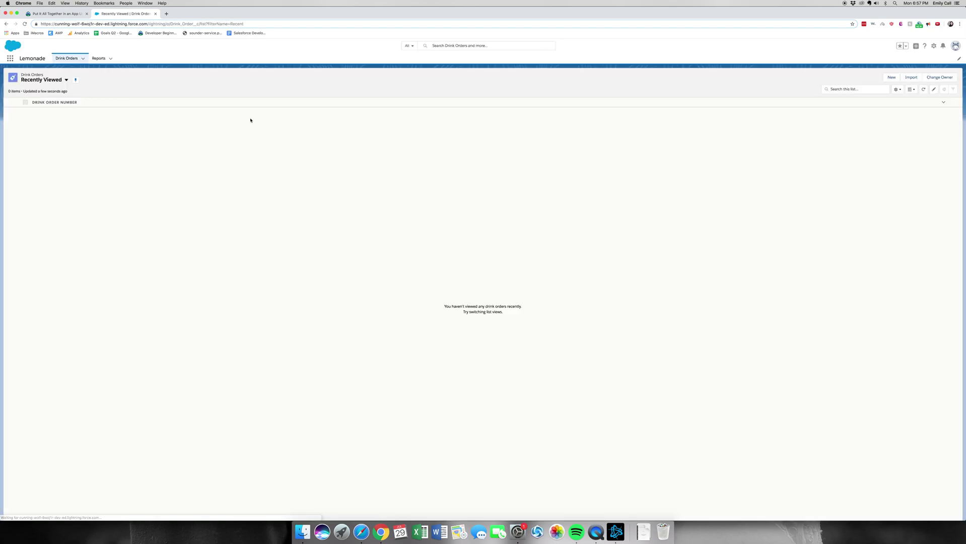
left_click(893, 78)
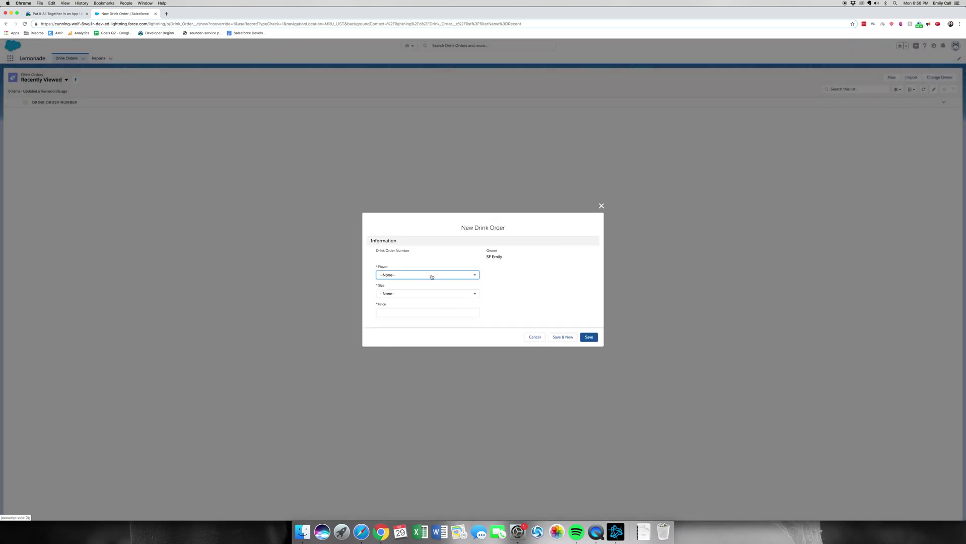
- Save drink order D-0001 as a Regular, Small lemonade and open a fresh form
left_click(432, 275)
left_click(407, 283)
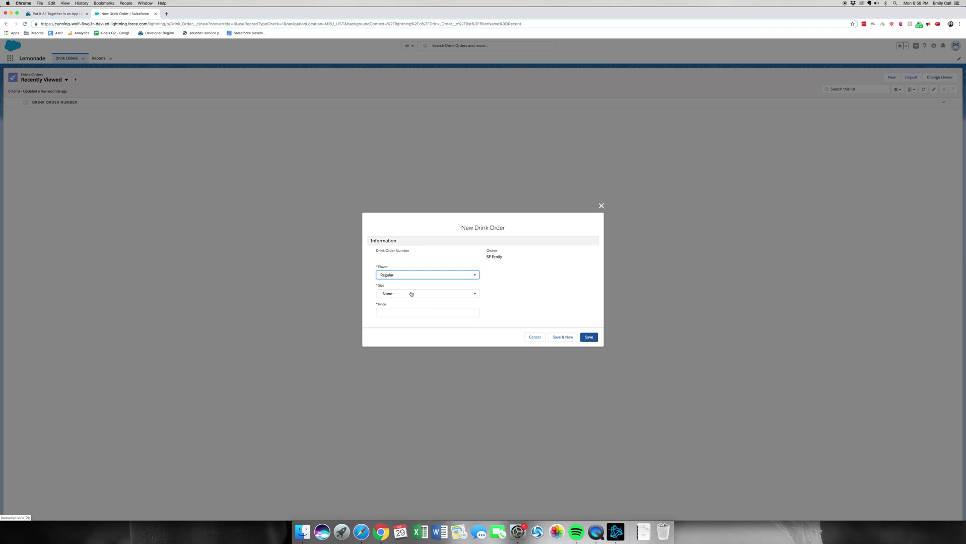
left_click(404, 300)
type("1")
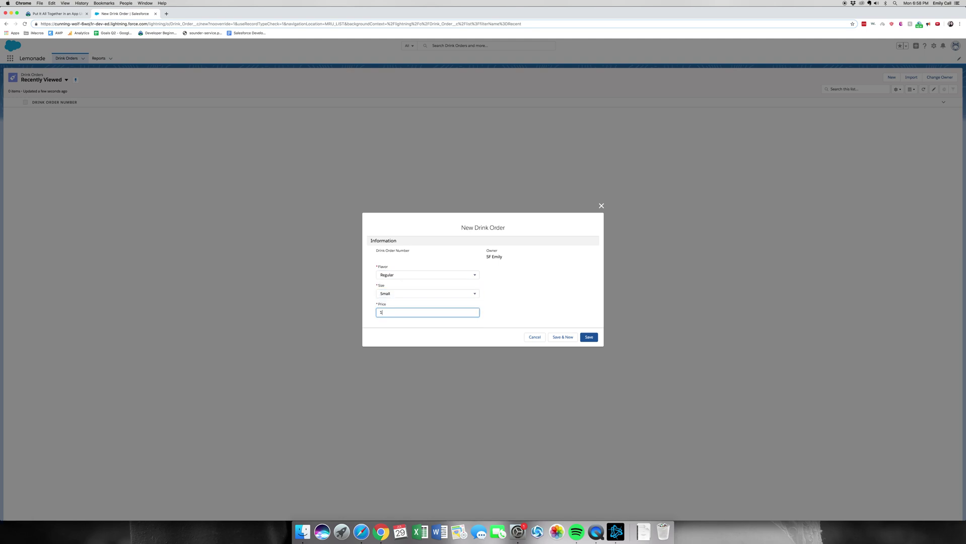
left_click(562, 337)
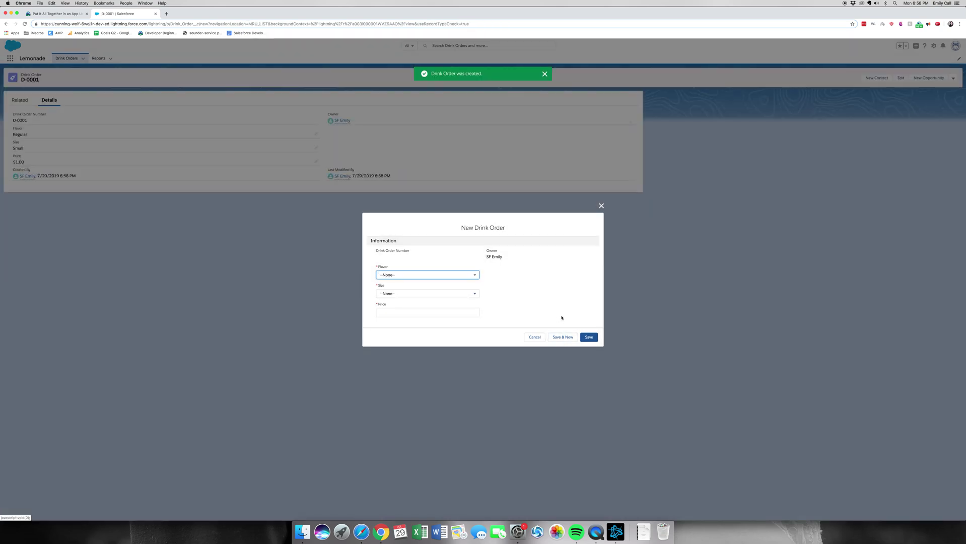
- Save a Peach, Medium drink order (D-0002) and open a new form
left_click(419, 275)
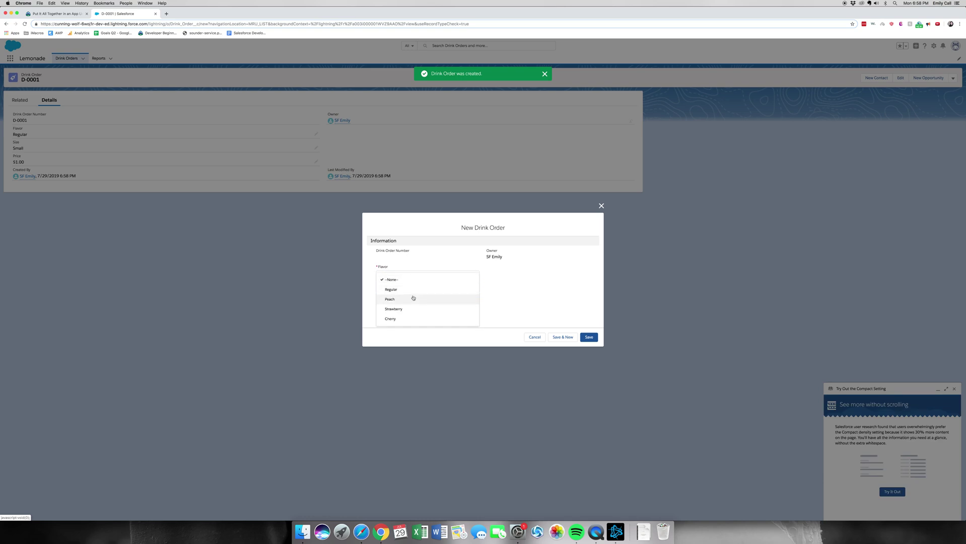
left_click(414, 301)
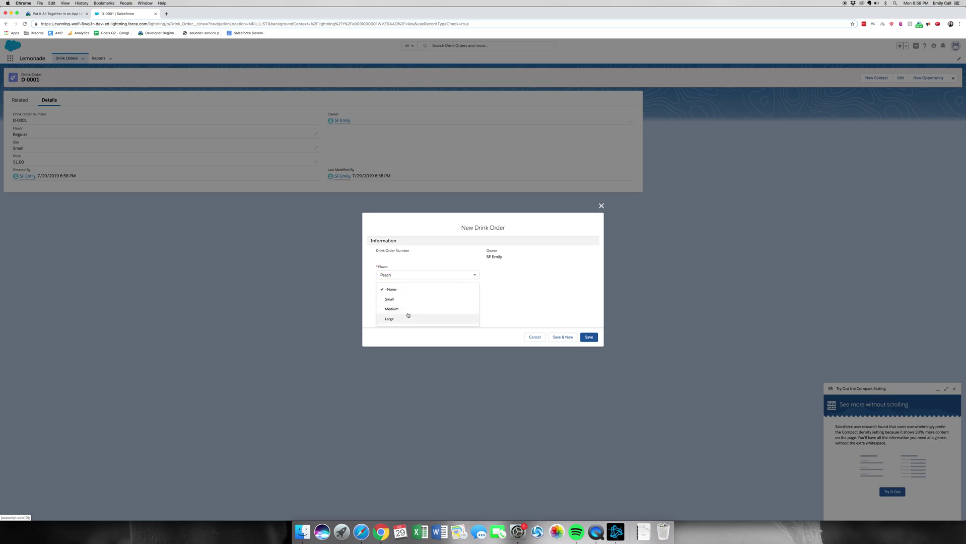
left_click(407, 317)
type("2")
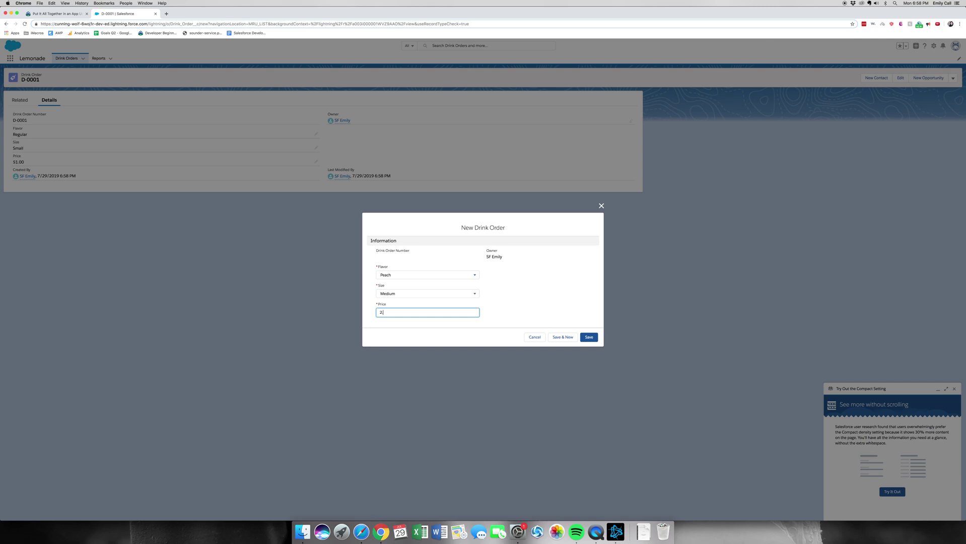
type(".00")
left_click(562, 337)
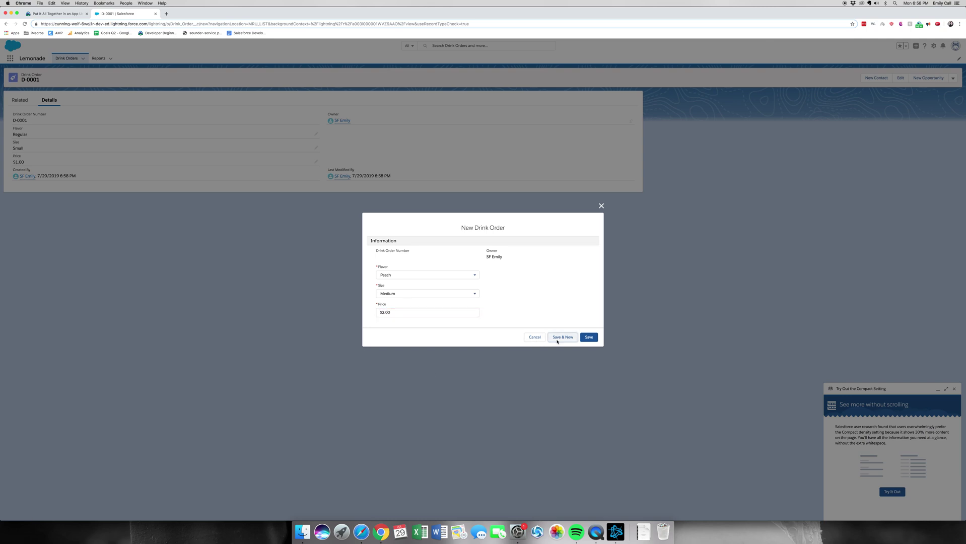
- Save a Strawberry, Large drink order (D-0003) and open a new form
left_click(429, 276)
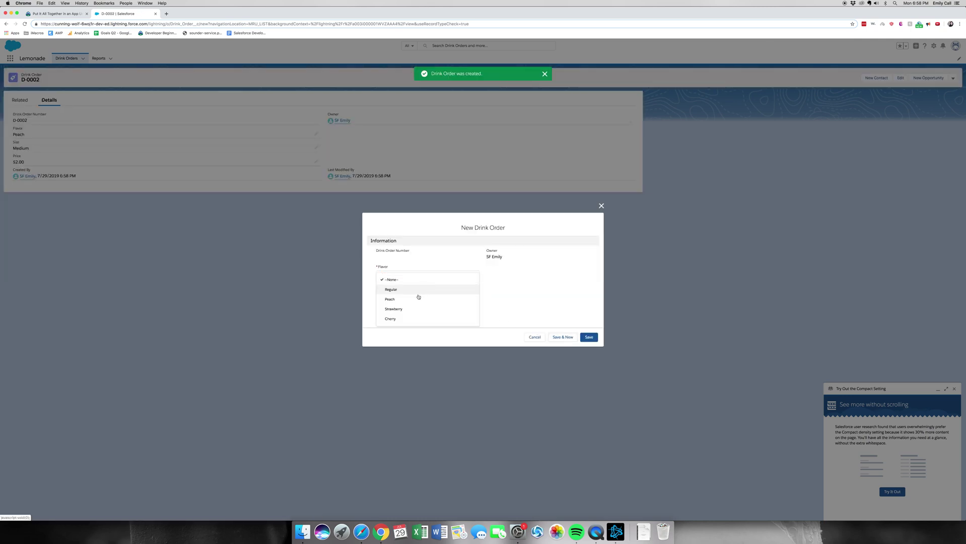
left_click(414, 309)
left_click(427, 293)
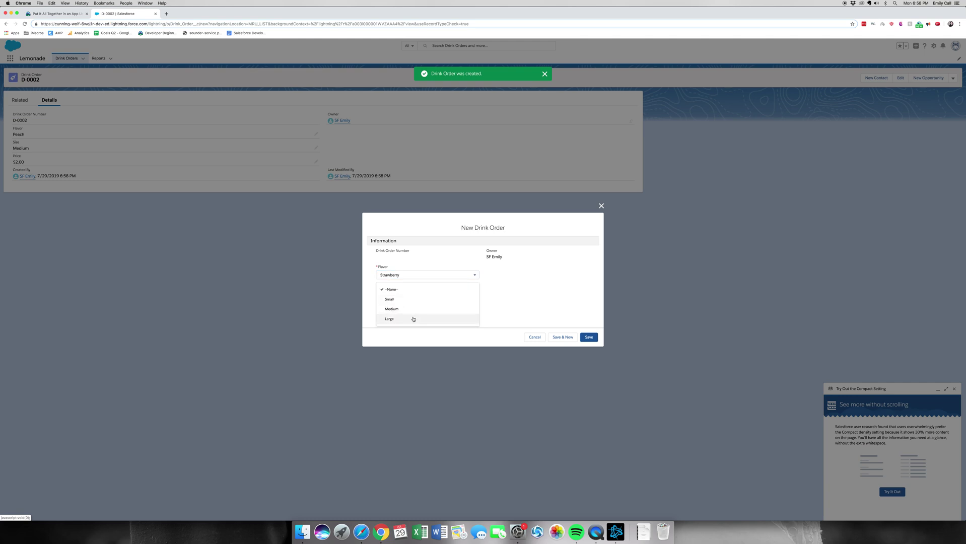
left_click(400, 319)
type("3")
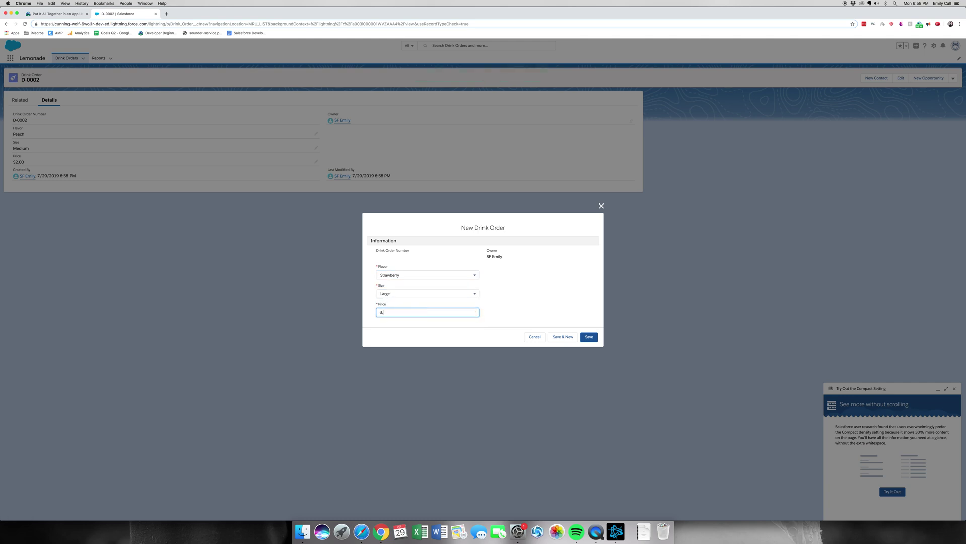
type(".00")
left_click(563, 337)
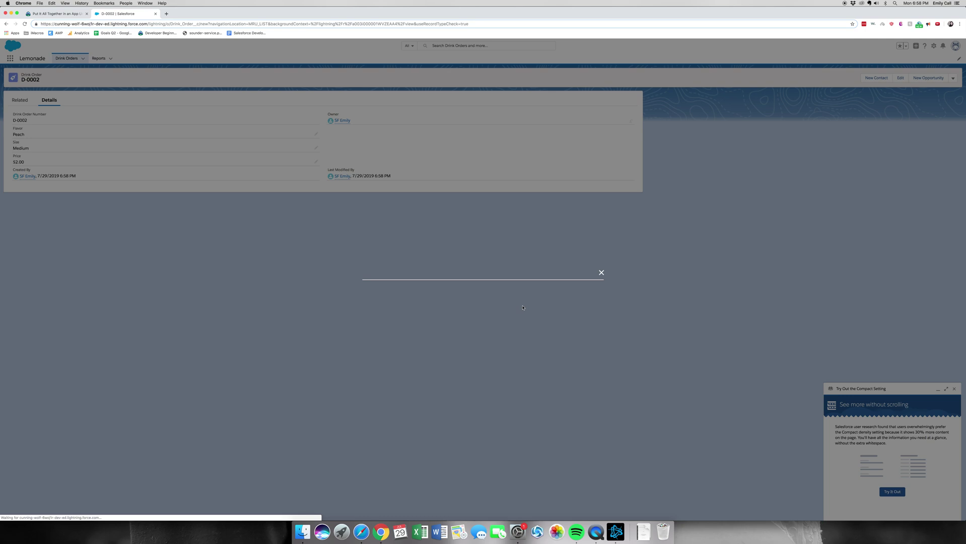
- Save the final Cherry, Small drink order (D-0004)
left_click(427, 275)
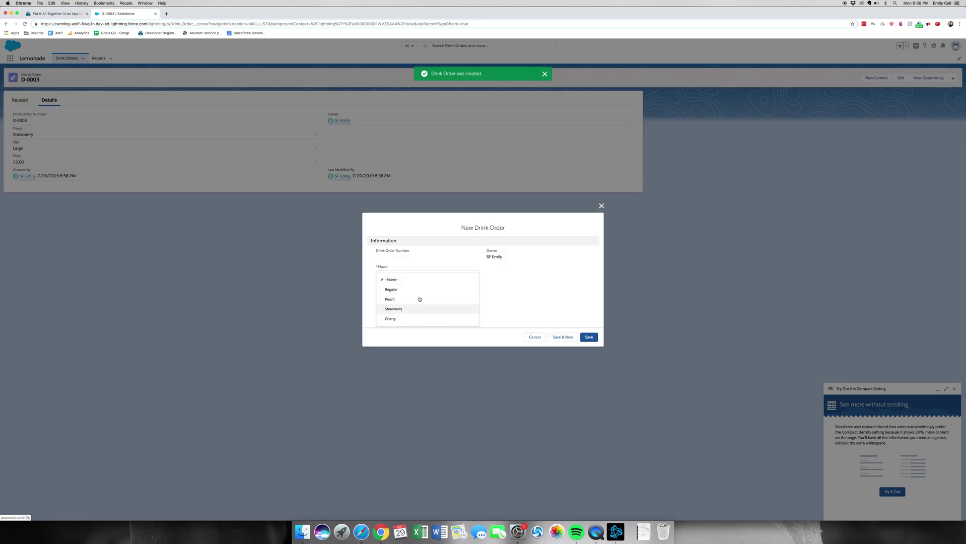
left_click(414, 319)
left_click(419, 293)
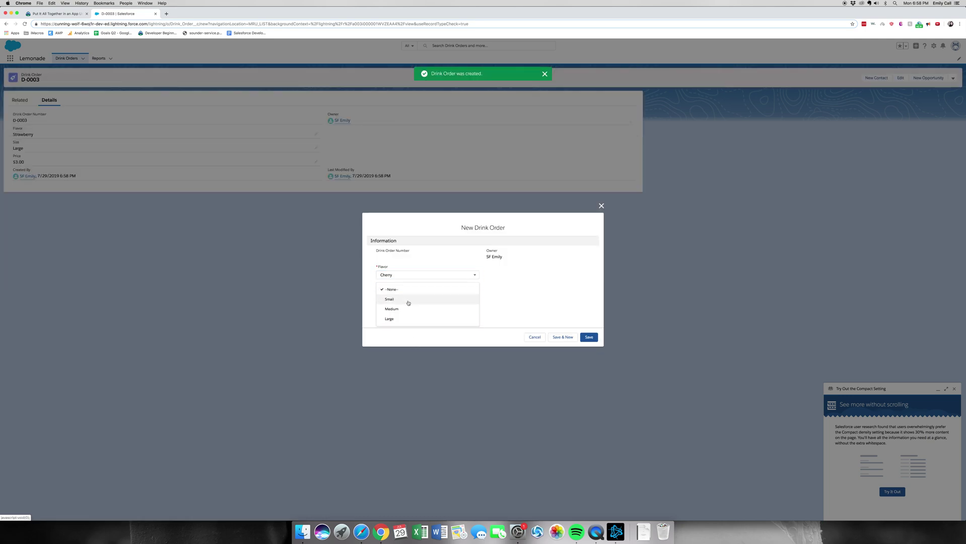
left_click(408, 314)
type("1")
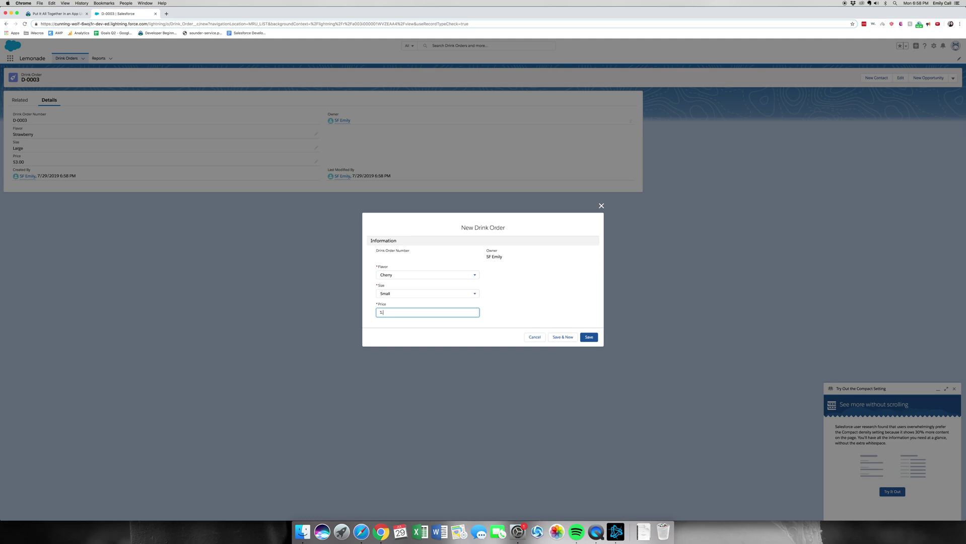
type(".00")
left_click(589, 337)
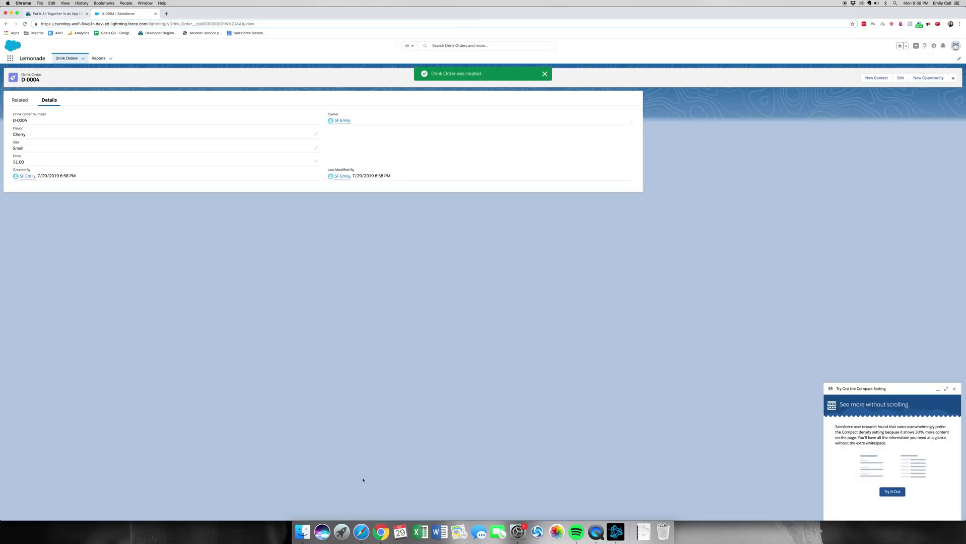
left_click(55, 14)
scroll(451, 340, "up", 5)
scroll(451, 383, "down", 3)
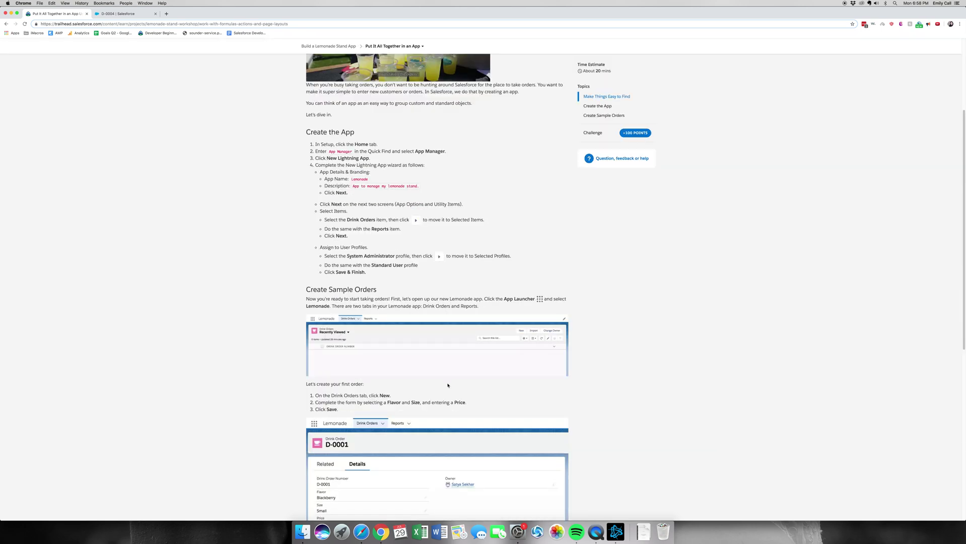
scroll(445, 393, "down", 2)
scroll(442, 400, "down", 2)
scroll(434, 410, "down", 3)
scroll(436, 409, "down", 2)
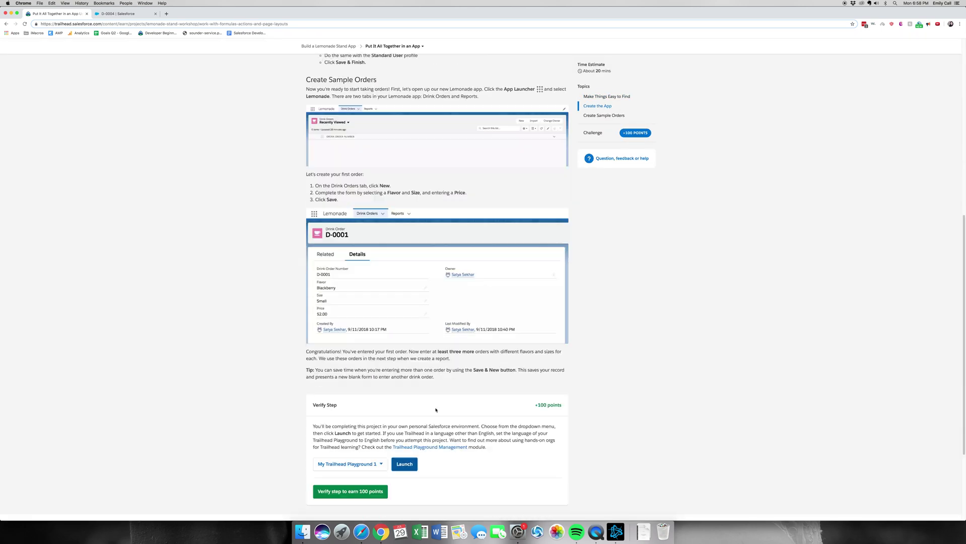
- Verify the Create Sample Orders step on Trailhead to earn 100 points
left_click(370, 492)
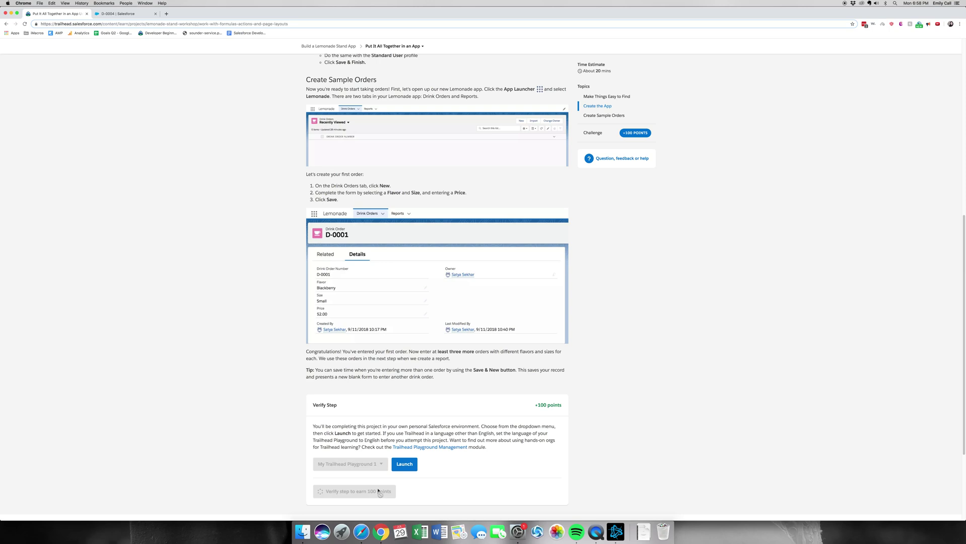